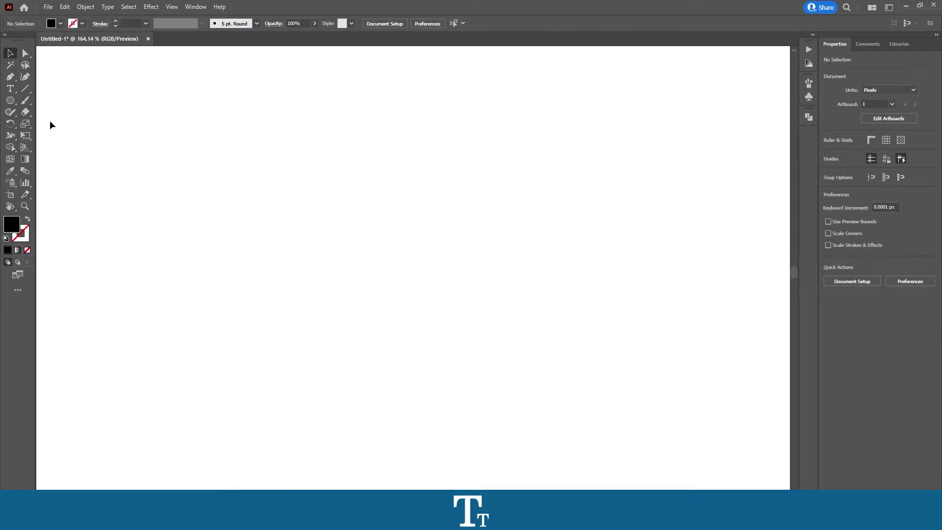
# Pick the Rectangle Tool from the shape tool flyout
pyautogui.moveTo(11, 101); pyautogui.dragTo(56, 99)
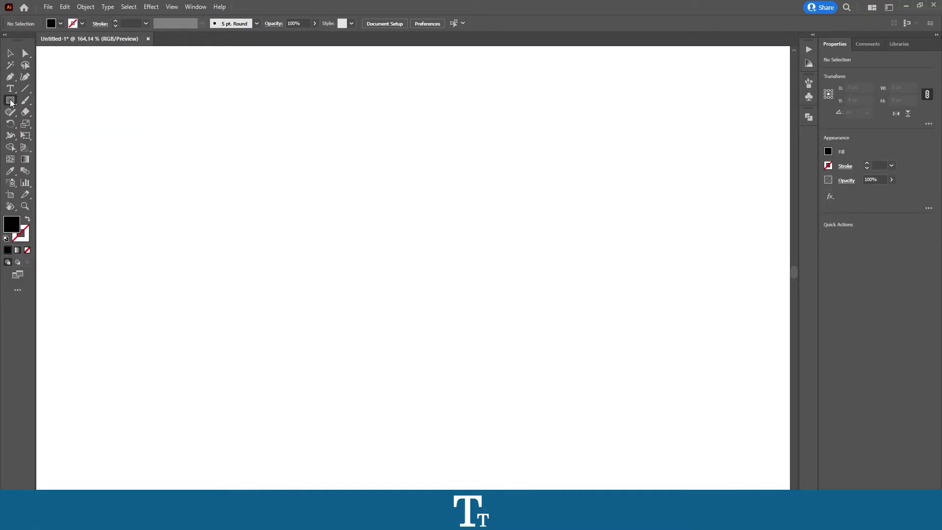
# Draw a black hexagon with the Polygon Tool and move it right and down toward the centre
pyautogui.moveTo(10, 102); pyautogui.dragTo(75, 140)
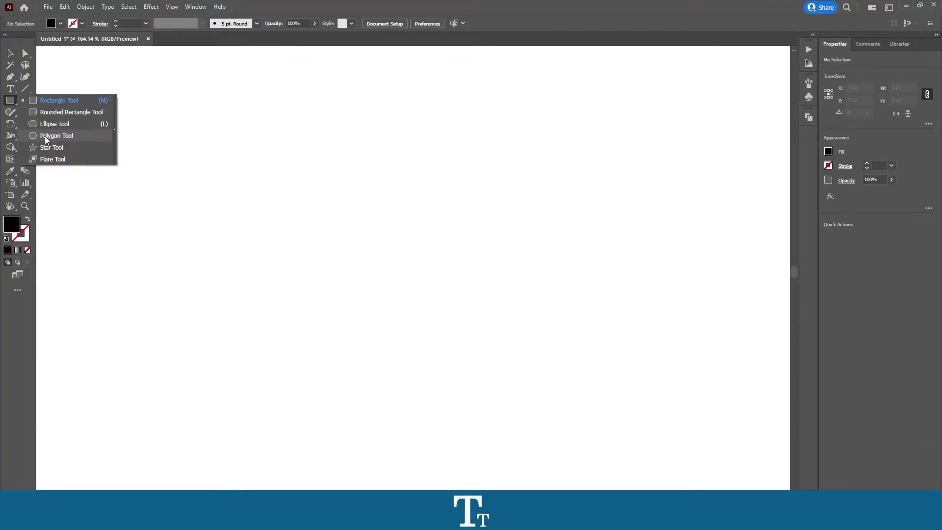
pyautogui.moveTo(45, 135); pyautogui.dragTo(46, 135)
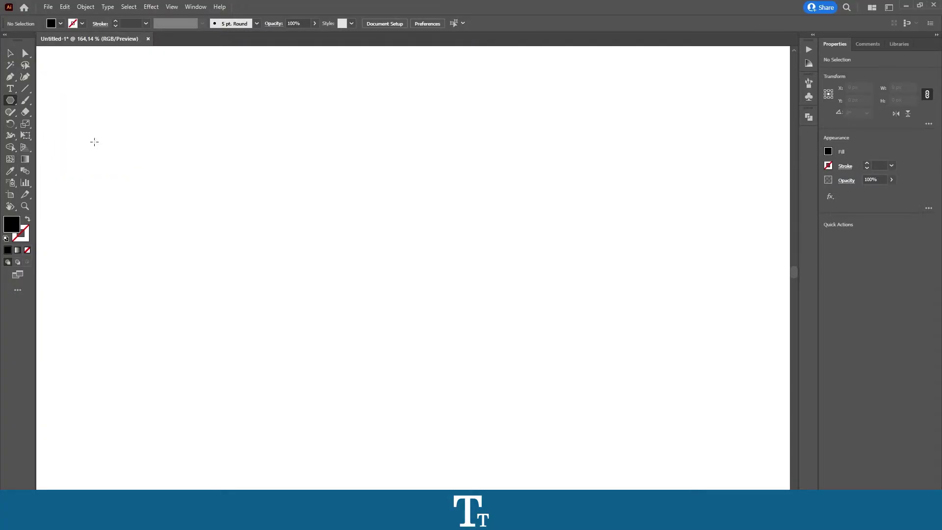
pyautogui.moveTo(331, 162); pyautogui.dragTo(404, 226)
pyautogui.press('v')
pyautogui.moveTo(372, 187); pyautogui.dragTo(451, 237)
pyautogui.scroll(1, 388, 223)
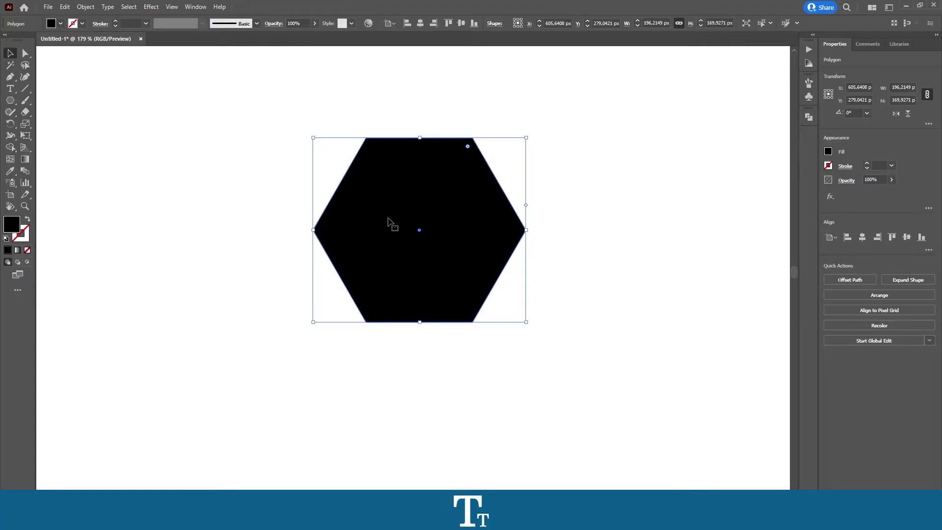
# Remove the hexagon's fill, give it a near-black 1 pt stroke, and reselect it
pyautogui.click(27, 250)
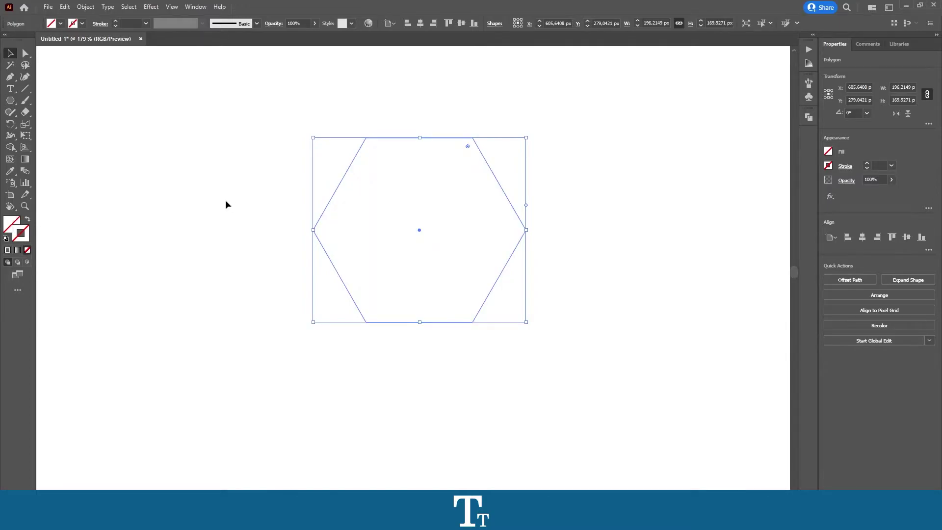
pyautogui.doubleClick(28, 237)
pyautogui.moveTo(362, 250); pyautogui.dragTo(327, 295)
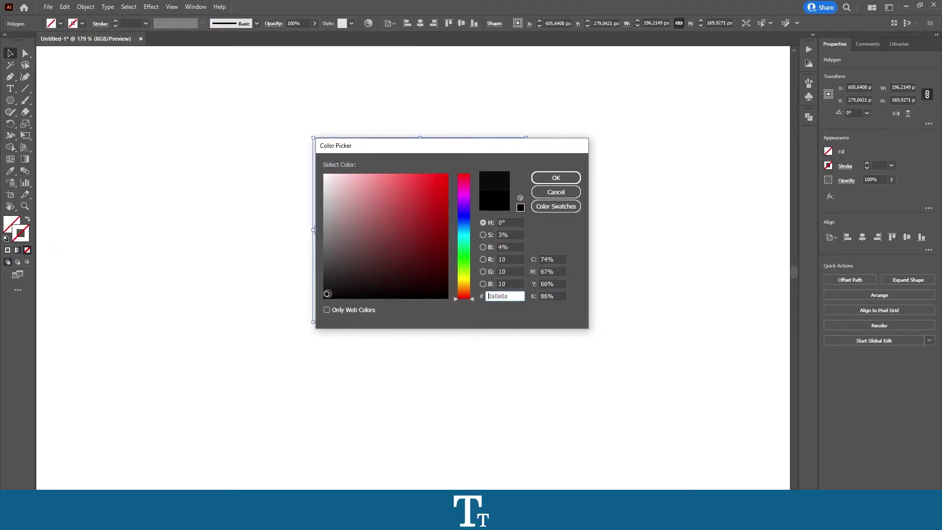
pyautogui.click(556, 178)
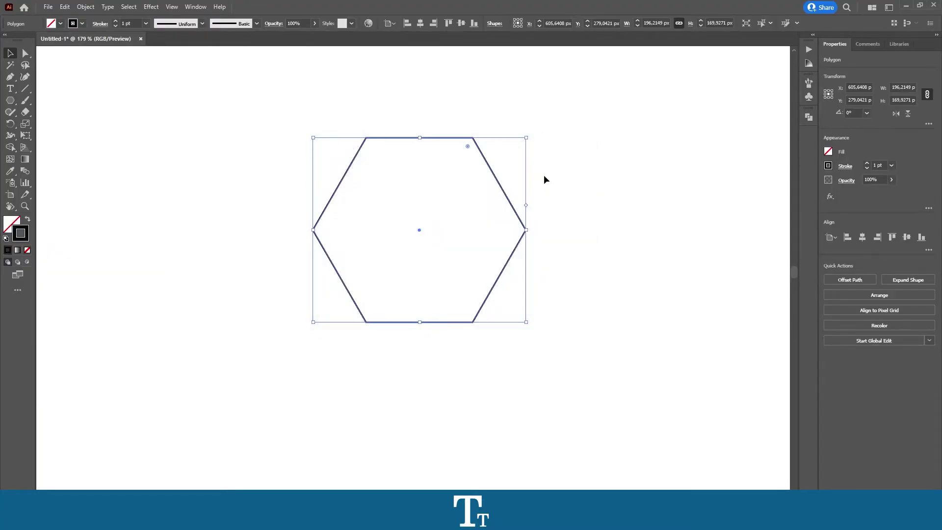
pyautogui.click(462, 164)
pyautogui.scroll(2, 463, 164)
pyautogui.moveTo(312, 112); pyautogui.dragTo(563, 289)
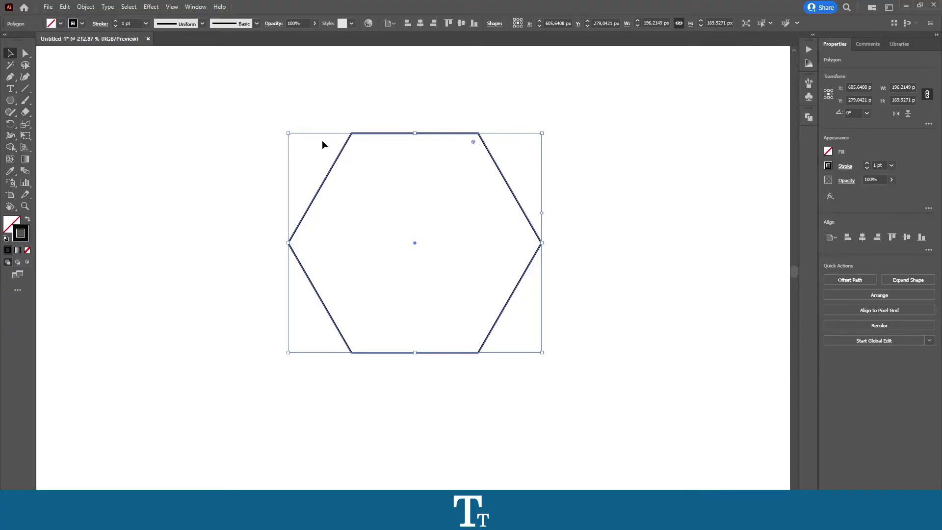
# Turn the hexagon into an Area Type container filled with Lorem ipsum text
pyautogui.click(10, 91)
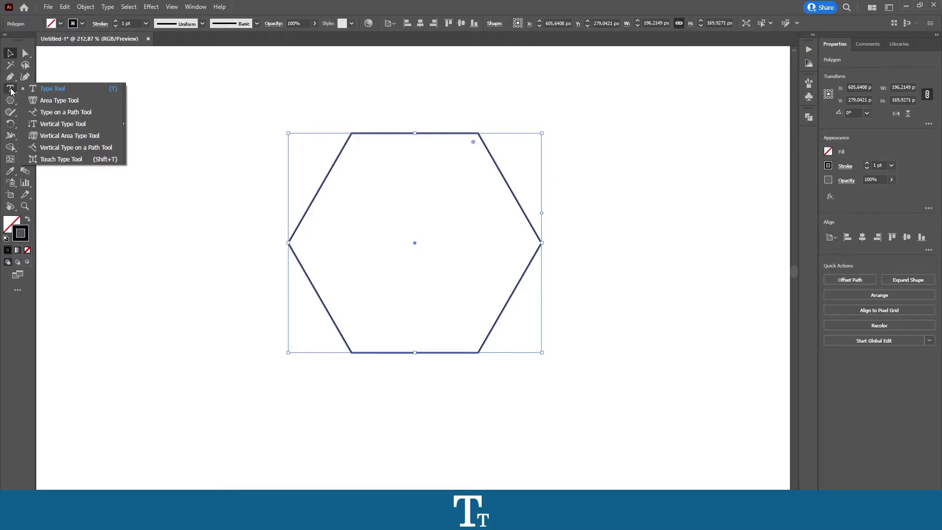
pyautogui.click(86, 104)
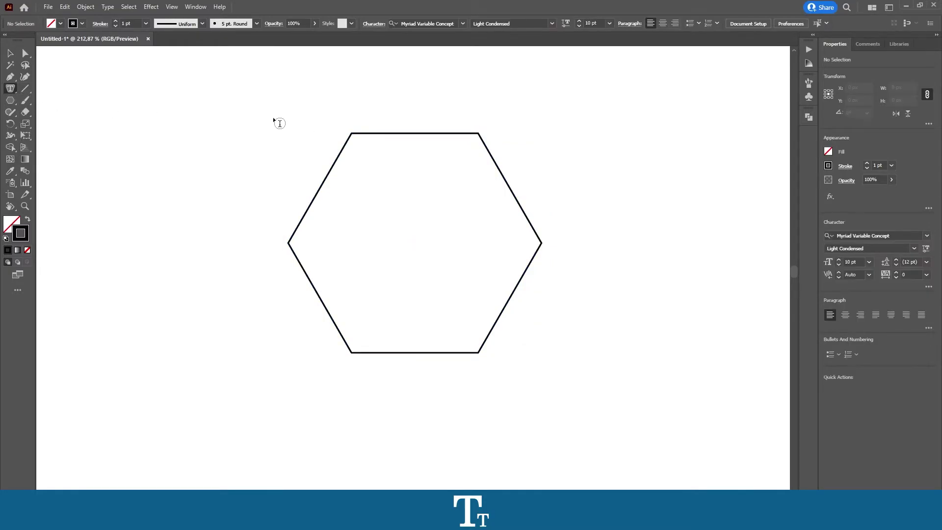
pyautogui.click(383, 138)
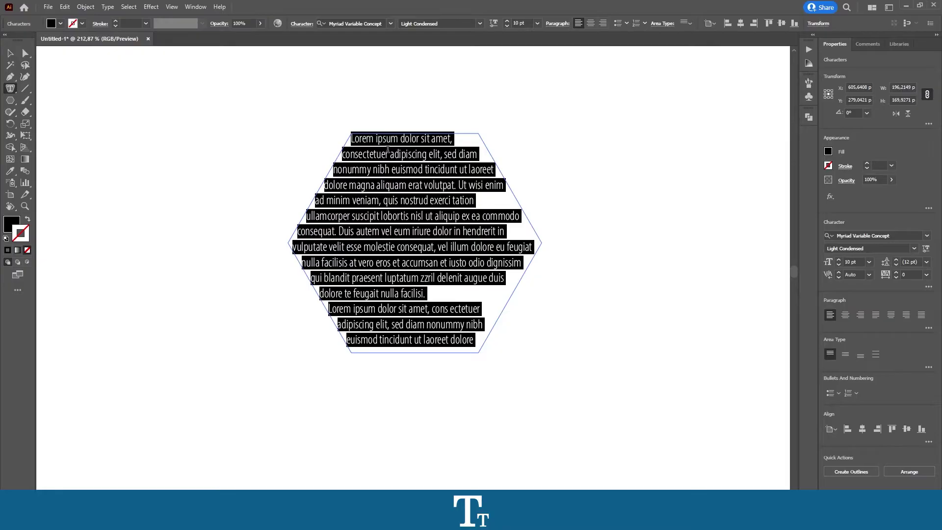
# Type 'HERE IS SOME TEXT' in the hexagon and paste it to repeat the sentence
pyautogui.write('HELLO TE')
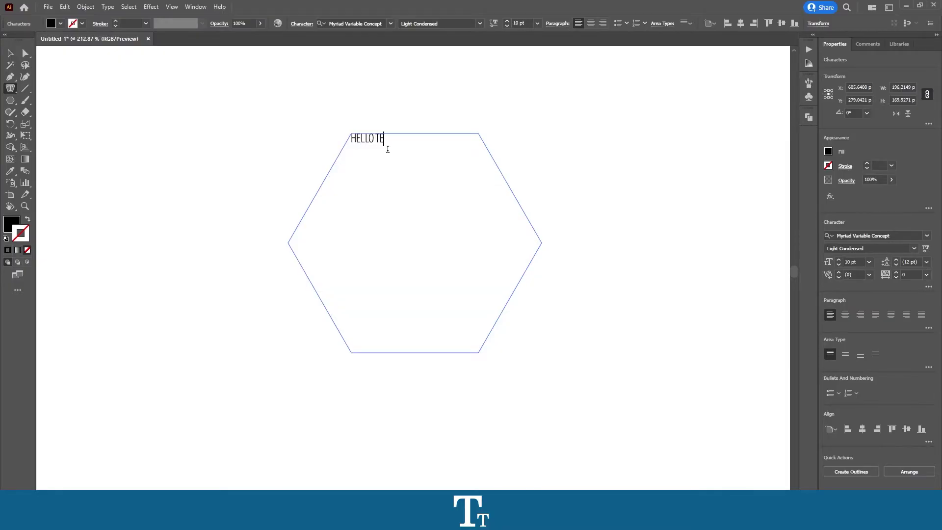
pyautogui.press('BackSpace')
pyautogui.press('BackSpace')
pyautogui.write('HERE IS SOME TEXT')
pyautogui.press('Escape')
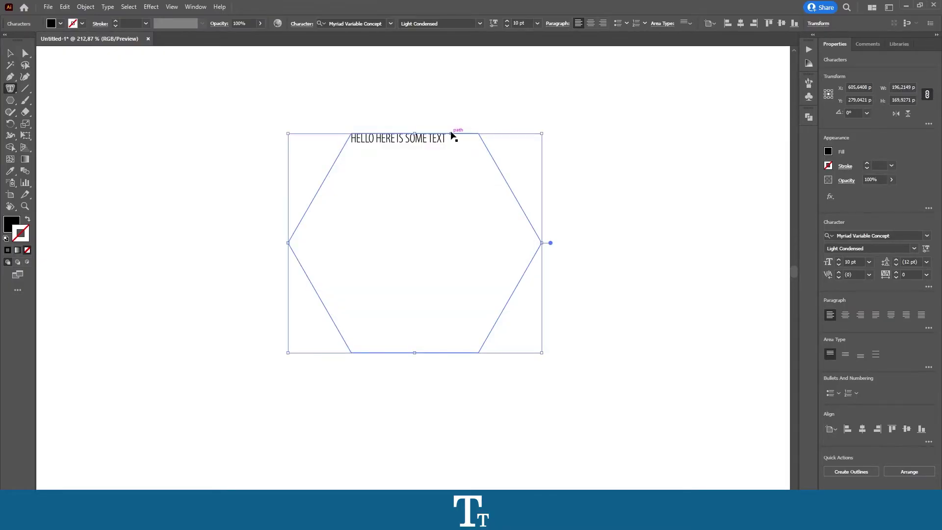
pyautogui.click(452, 136)
pyautogui.write('HELLO HERE IS SOME TEXT')
pyautogui.write('HELLO HERE IS SOME TEXT')
pyautogui.write('HELLO HERE IS SOME TEXT')
pyautogui.press('Escape')
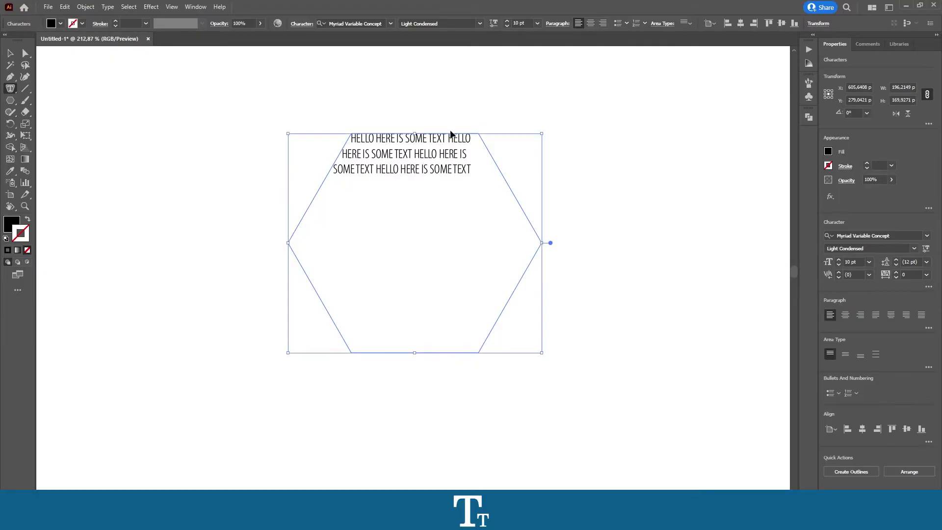
pyautogui.hotkey('ctrl', 'v')
pyautogui.hotkey('ctrl', 'v')
pyautogui.hotkey('ctrl', 'v')
pyautogui.hotkey('ctrl', 'v')
pyautogui.hotkey('ctrl', 'v')
pyautogui.hotkey('ctrl', 'v')
pyautogui.hotkey('ctrl', 'v')
# Clear all the hexagon's text and refill it with placeholder text
pyautogui.hotkey('ctrl', 'a')
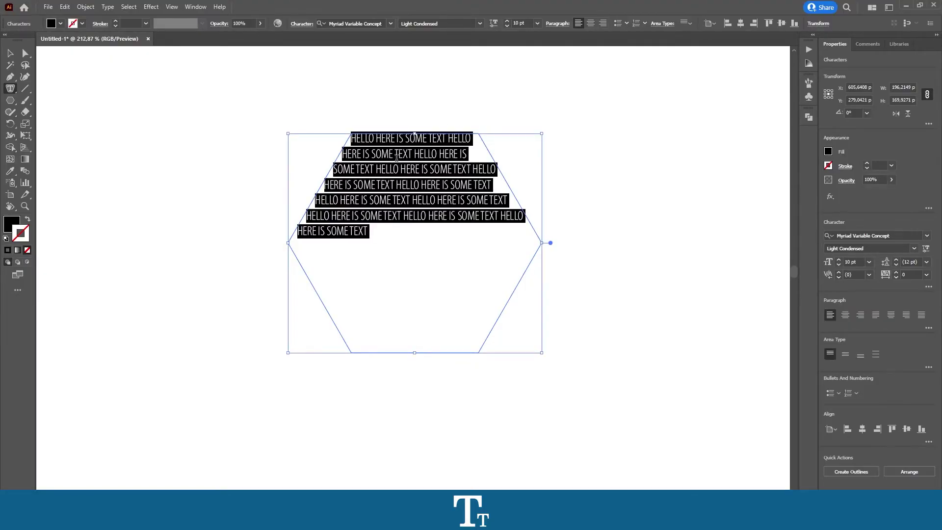
pyautogui.press('BackSpace')
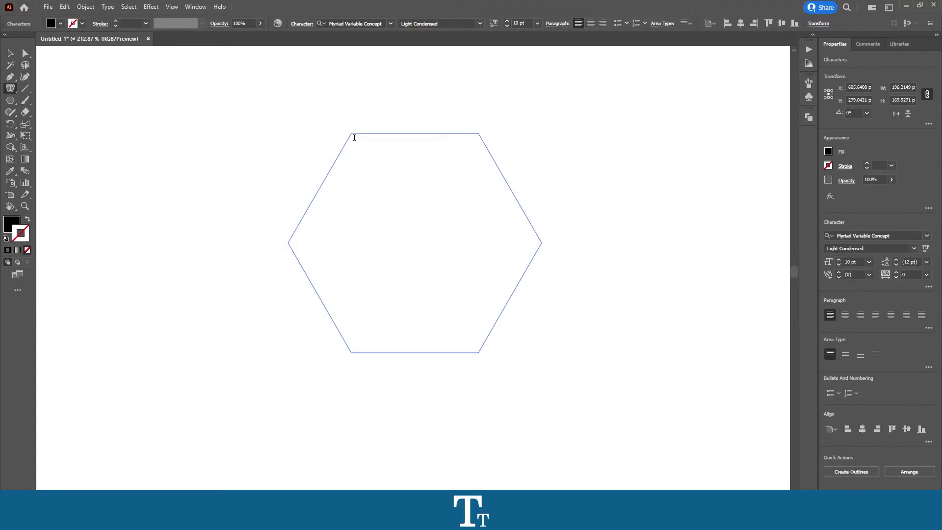
pyautogui.rightClick(354, 137)
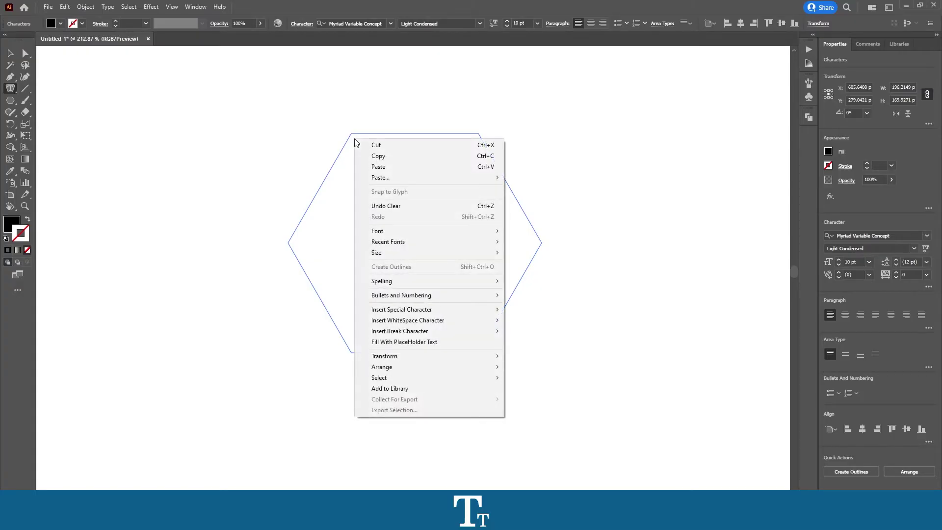
pyautogui.click(423, 346)
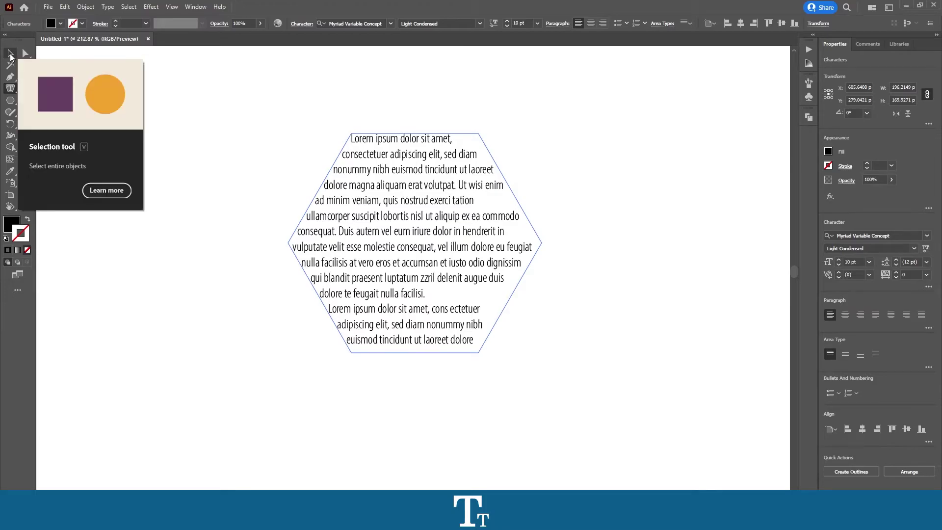
# Select the hexagon text frame, zoom in, and place the Type Tool caret in the placeholder text
pyautogui.click(13, 54)
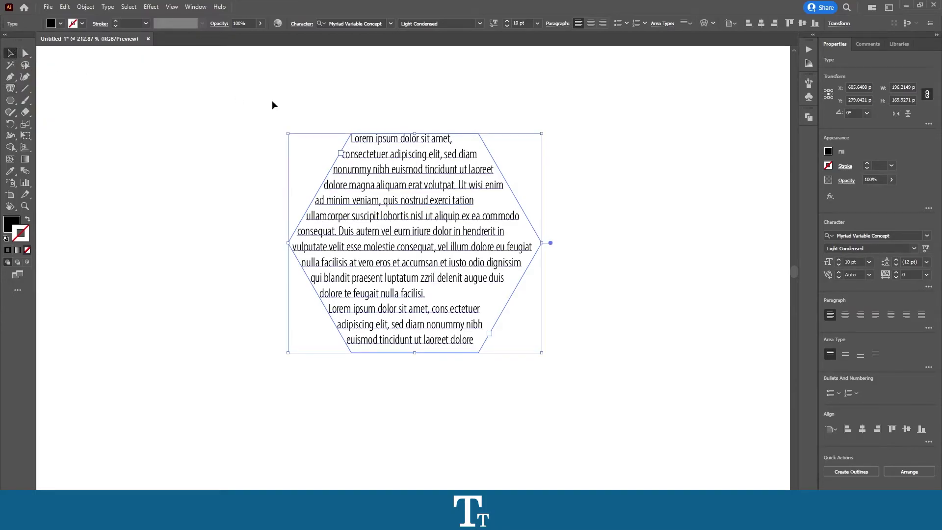
pyautogui.click(303, 103)
pyautogui.keyDown('ctrl'); pyautogui.keyDown('alt'); pyautogui.click(504, 130); pyautogui.keyUp('alt'); pyautogui.keyUp('ctrl')
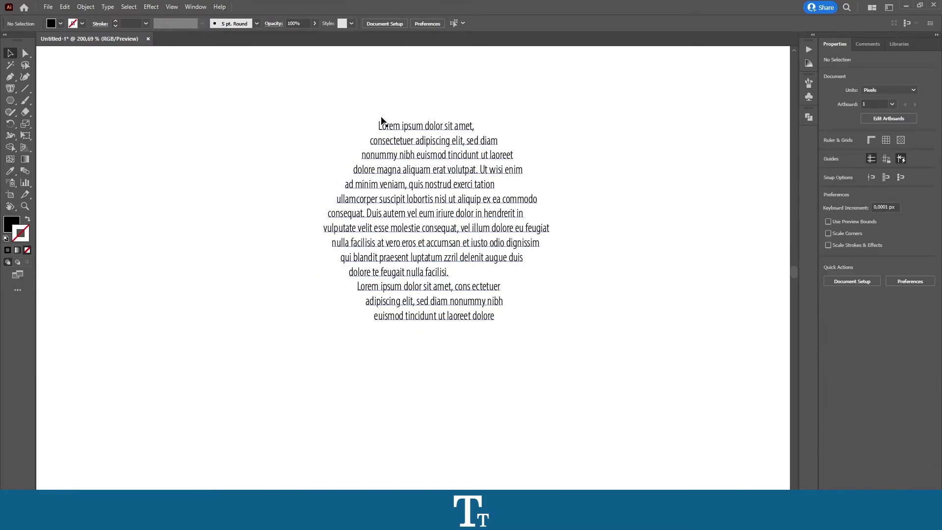
pyautogui.click(398, 142)
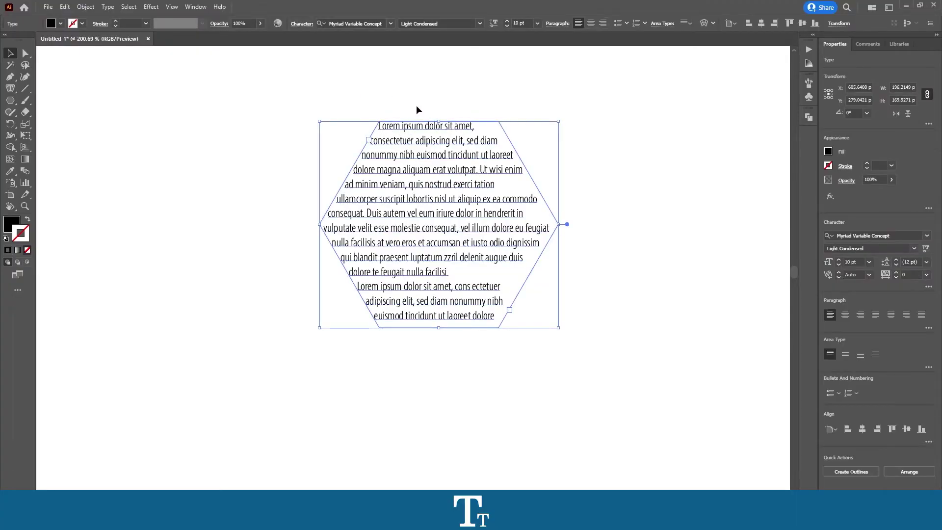
pyautogui.scroll(2, 417, 109)
pyautogui.scroll(1, 439, 147)
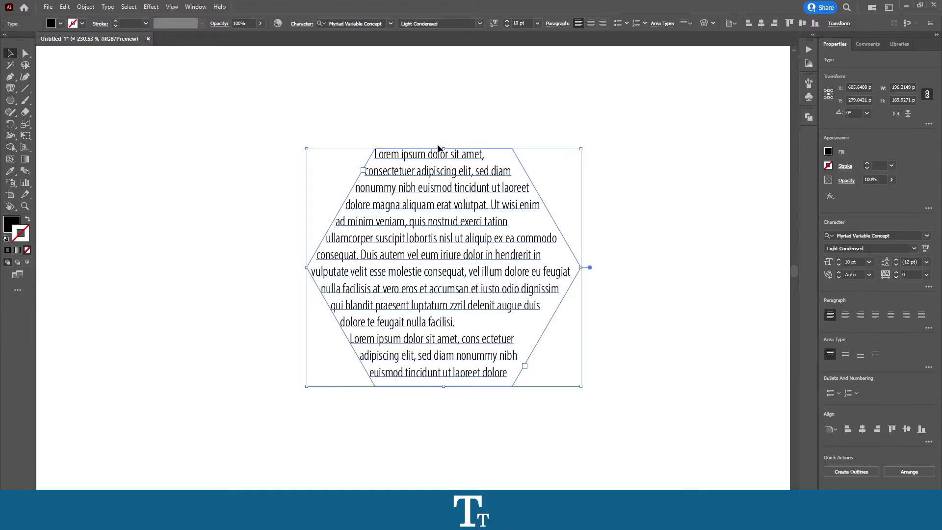
pyautogui.click(9, 89)
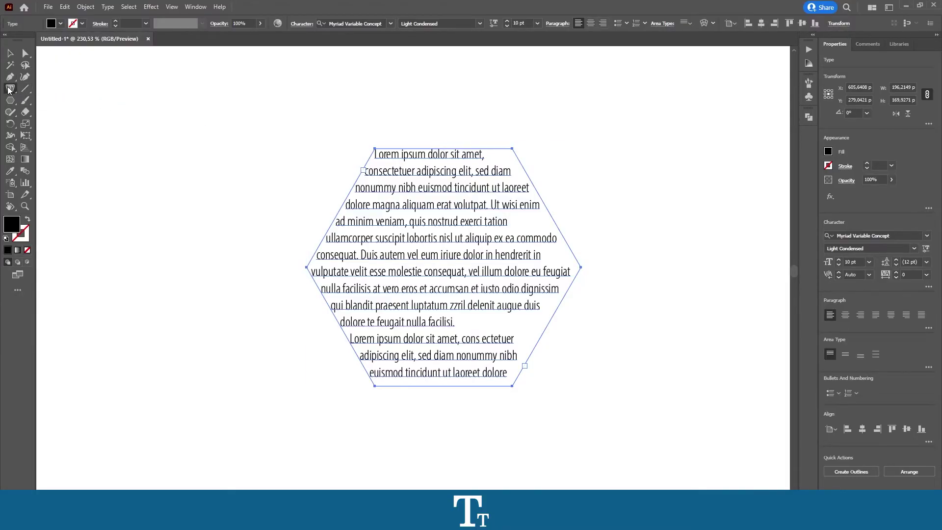
pyautogui.click(384, 156)
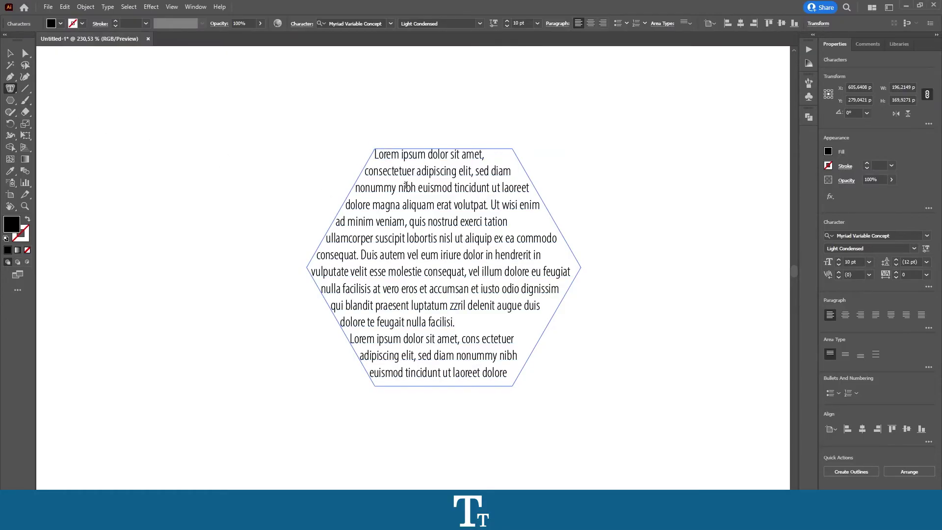
# Set the selected hexagon text in Basco Std Regular and centre-align its lines
pyautogui.hotkey('ctrl', 'a')
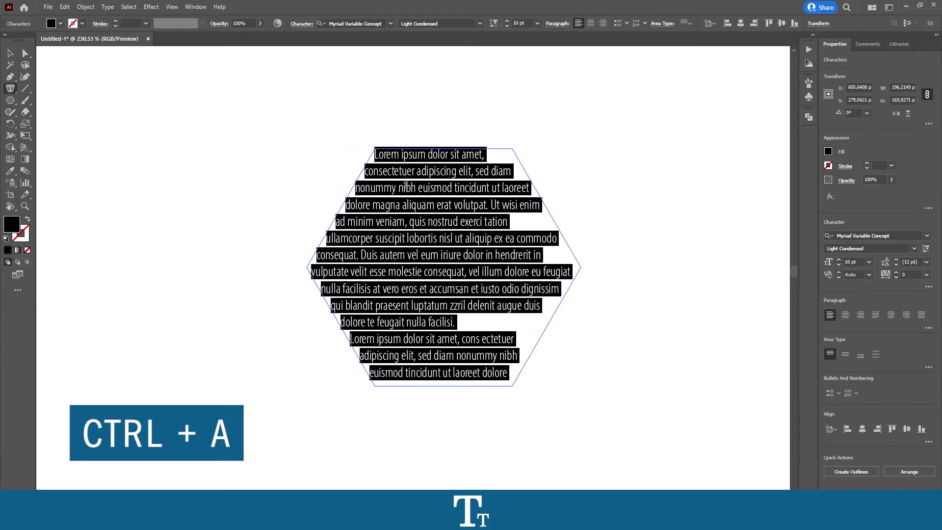
pyautogui.click(376, 154)
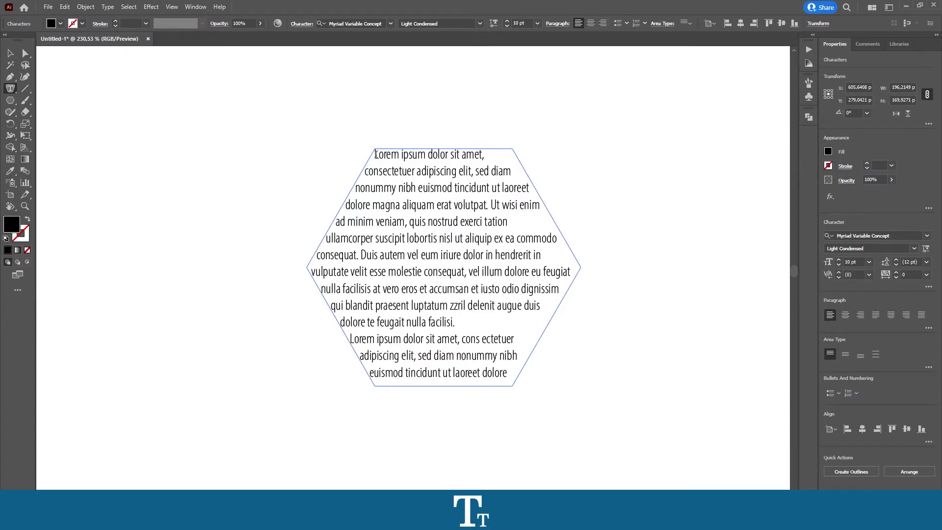
pyautogui.moveTo(376, 155); pyautogui.dragTo(537, 411)
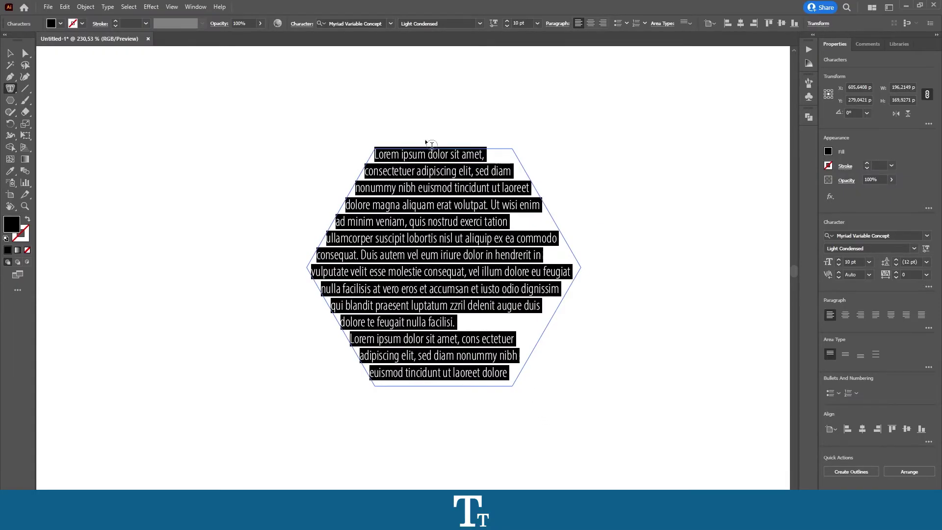
pyautogui.click(390, 24)
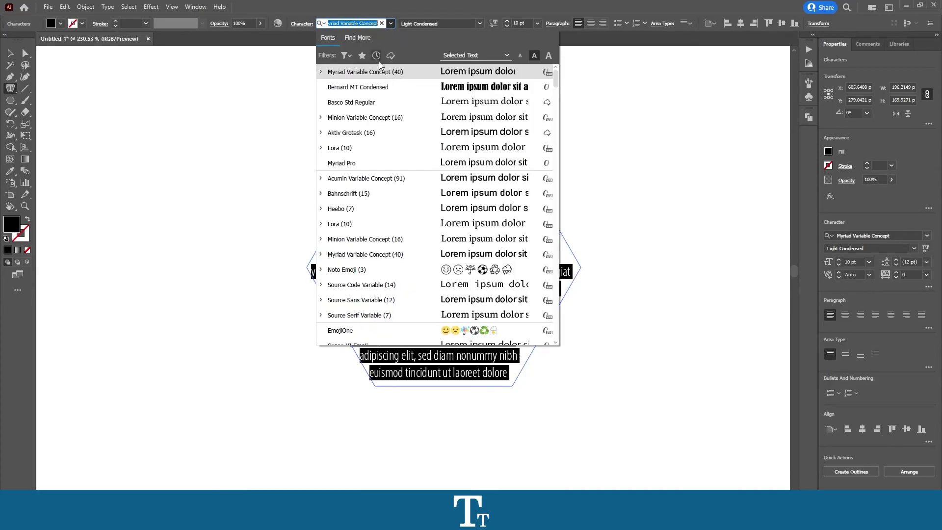
pyautogui.click(370, 103)
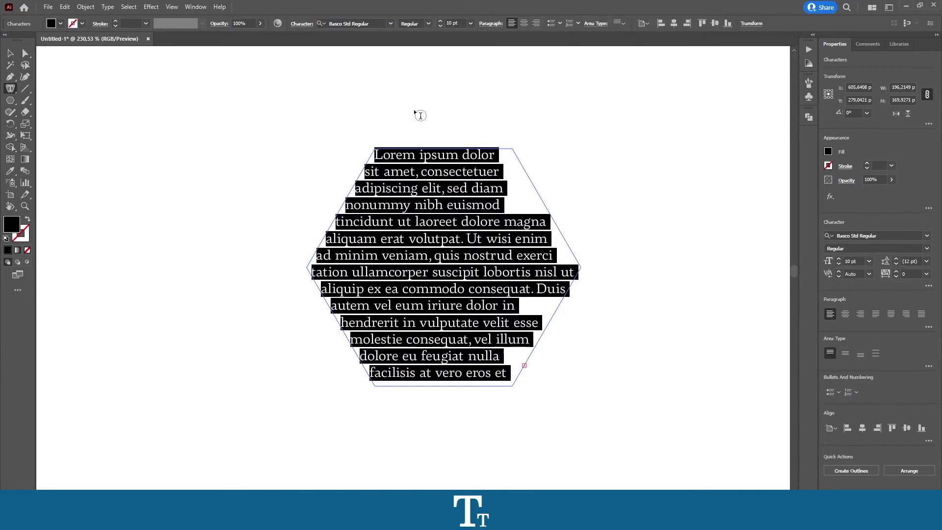
pyautogui.click(524, 24)
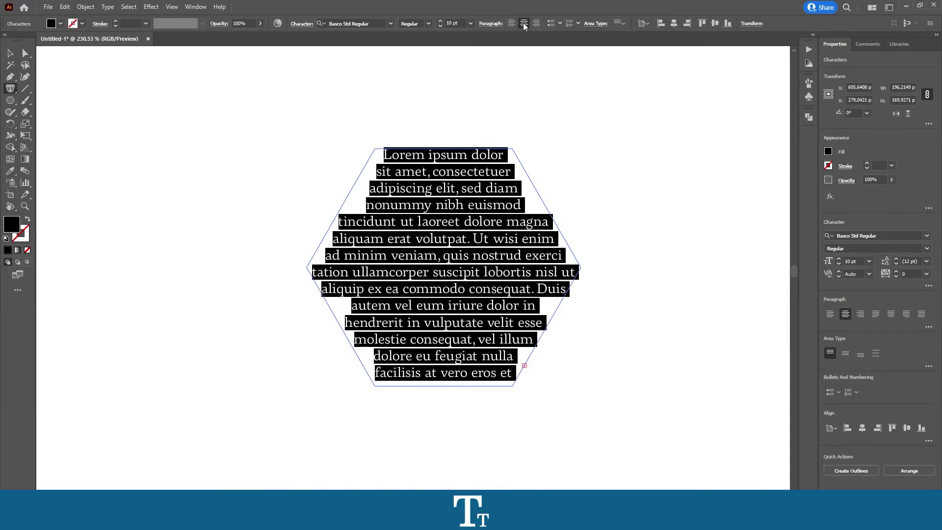
pyautogui.press('Escape')
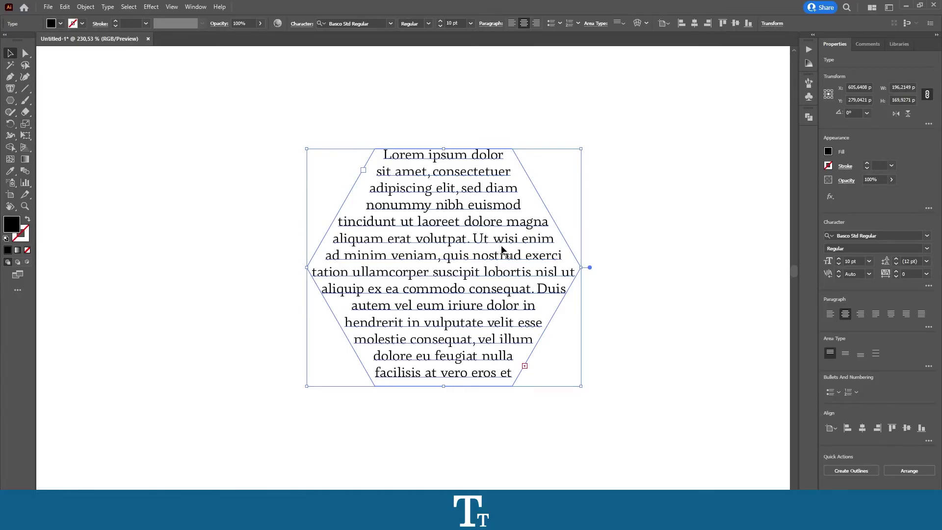
# Stretch the hexagon text frame taller via its top handle and wider via its right handle
pyautogui.moveTo(581, 267)
pyautogui.mouseDown()
pyautogui.moveTo(608, 266)
pyautogui.moveTo(582, 267)
pyautogui.mouseUp()
pyautogui.moveTo(444, 147); pyautogui.dragTo(440, 85)
pyautogui.scroll(-1, 374, 273)
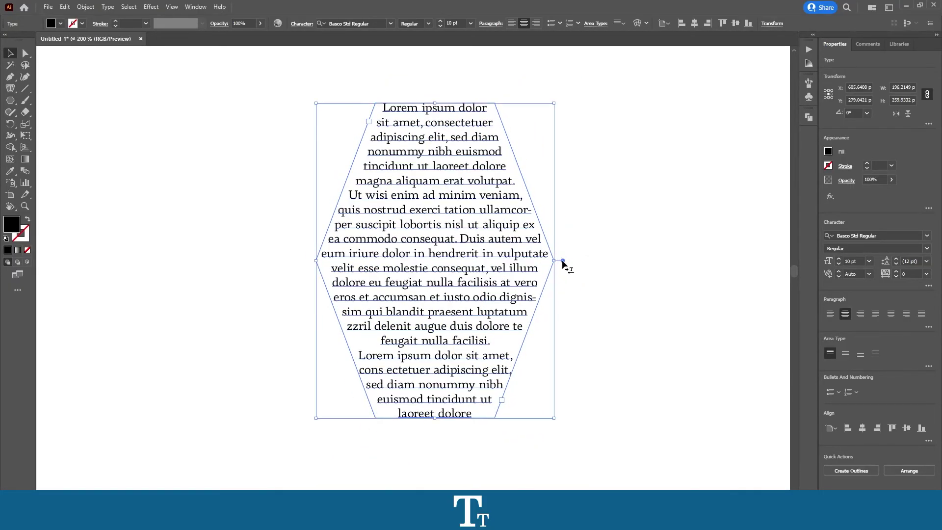
pyautogui.moveTo(556, 260); pyautogui.dragTo(614, 263)
pyautogui.scroll(-2, 465, 222)
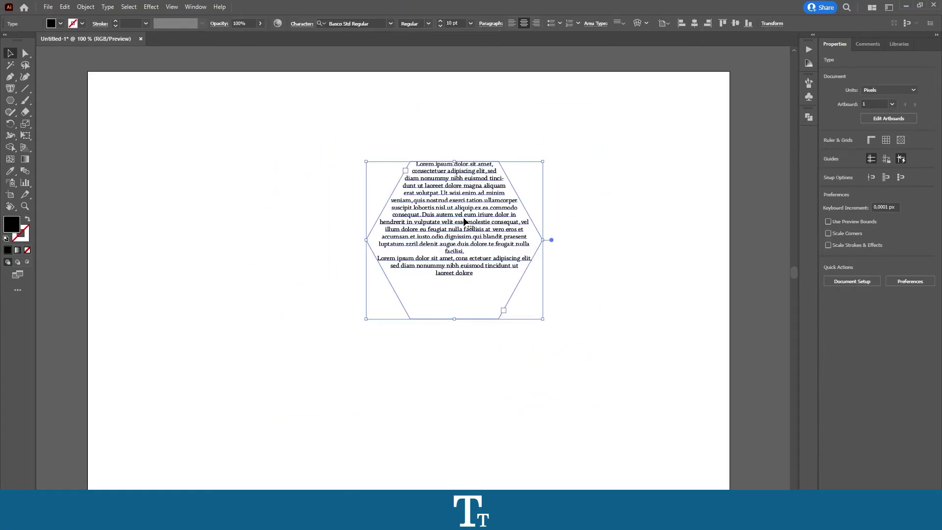
pyautogui.scroll(1, 465, 222)
pyautogui.click(372, 166)
pyautogui.rightClick(10, 100)
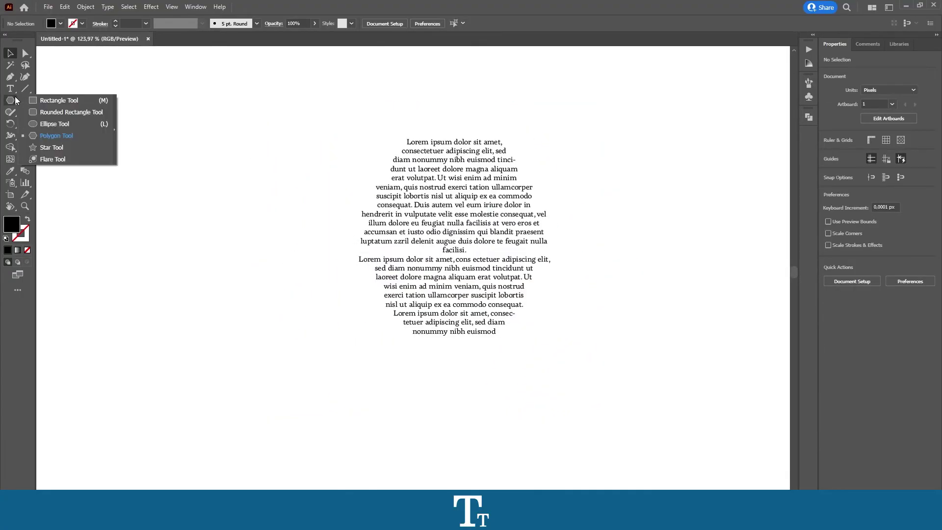